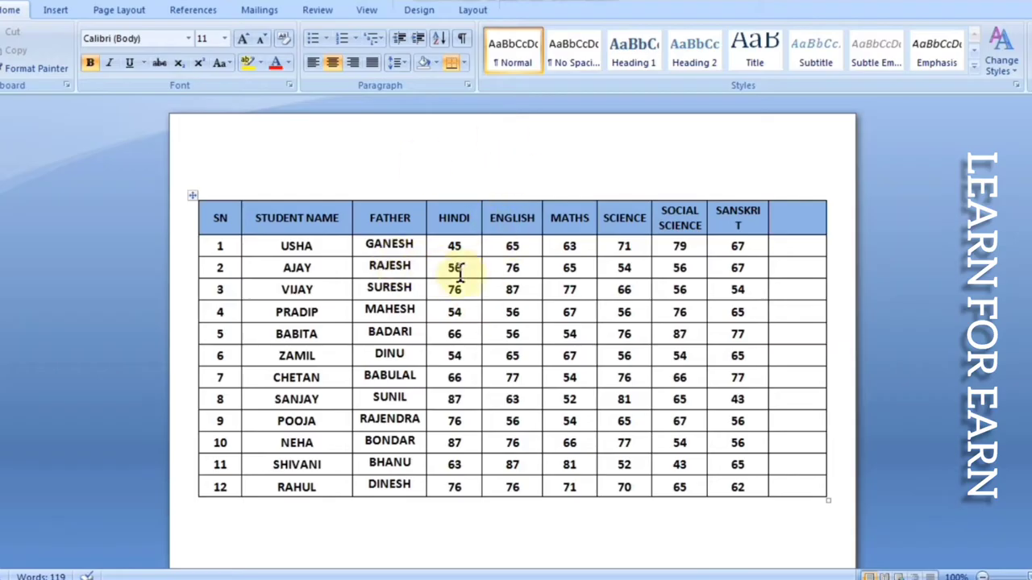
Show the Table Layout ribbon with the Cell Size settings for the marks table.
{"action": "left_click", "coordinate": [472, 12]}
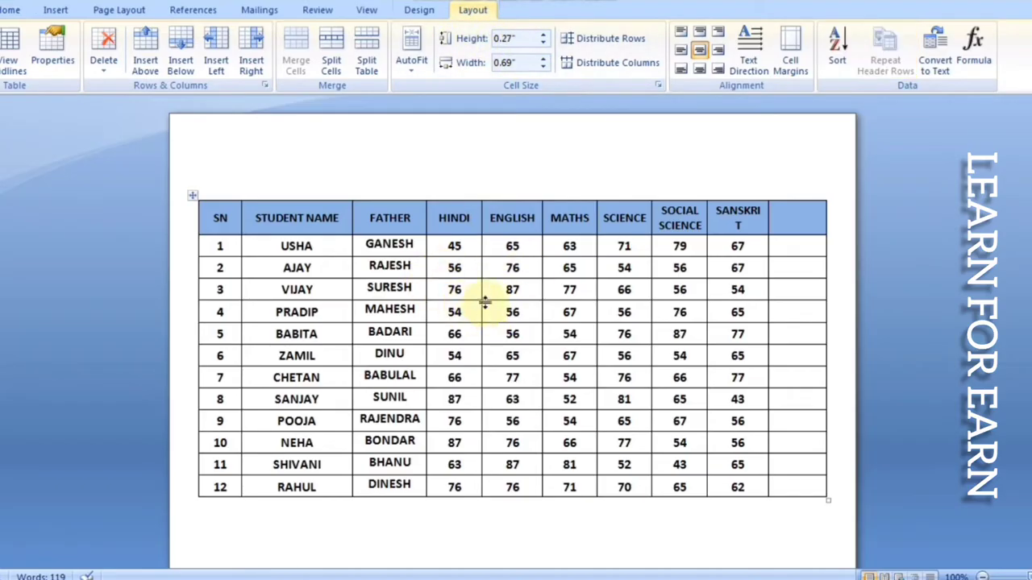
Select the FATHER and HINDI columns and adjust their Cell Size width to 0.9".
{"action": "left_click", "coordinate": [390, 198]}
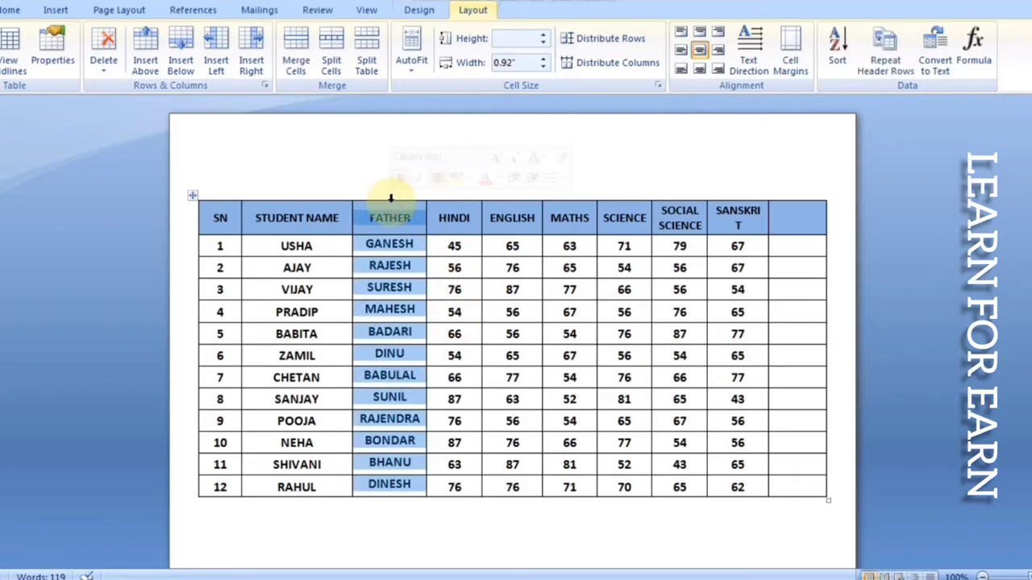
{"action": "mouse_move", "coordinate": [390, 198]}
{"action": "left_mouse_down"}
{"action": "mouse_move", "coordinate": [479, 198]}
{"action": "mouse_move", "coordinate": [449, 196]}
{"action": "left_mouse_up"}
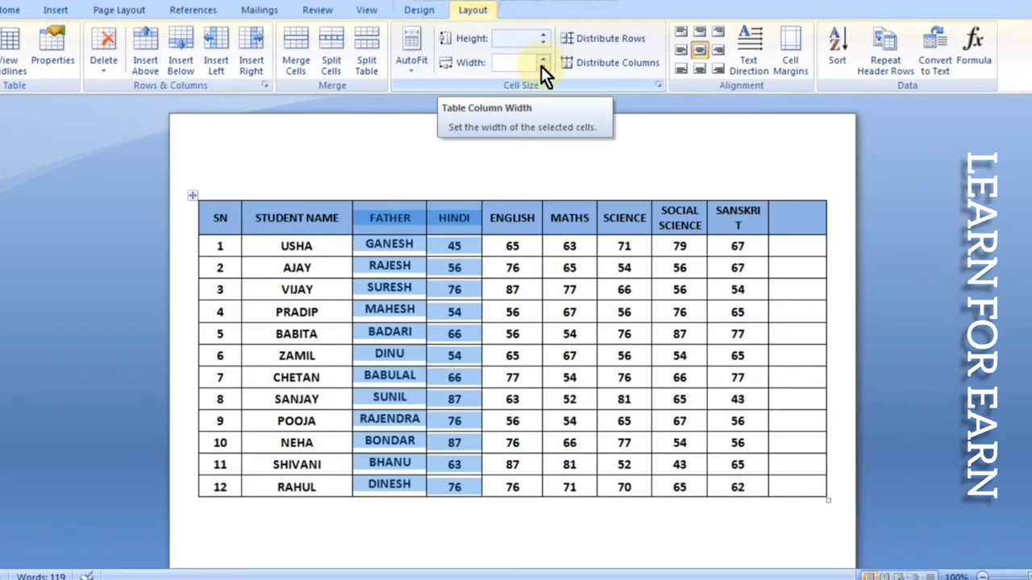
{"action": "left_click", "coordinate": [542, 62]}
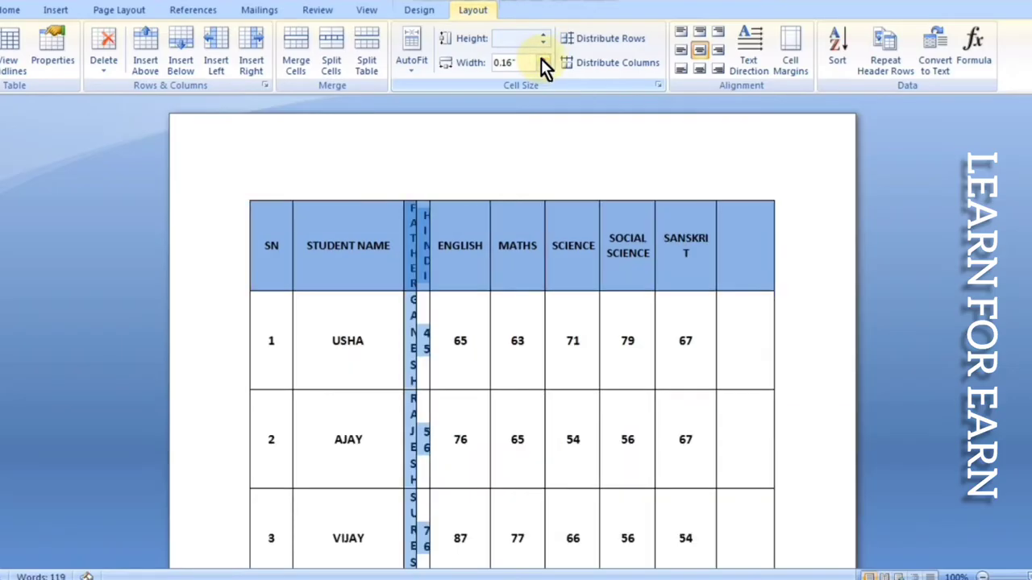
{"action": "left_click", "coordinate": [541, 59]}
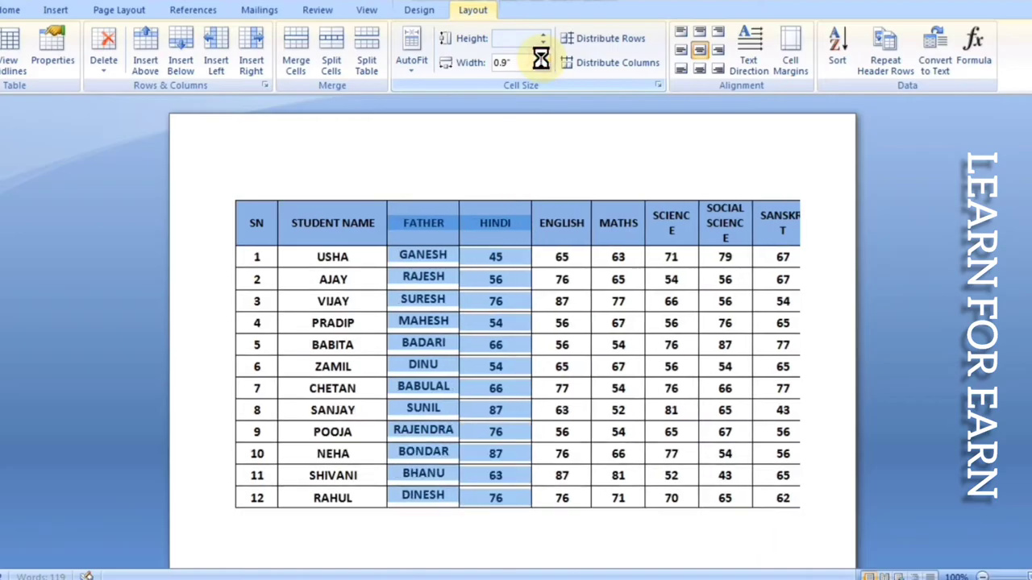
{"action": "left_click", "coordinate": [541, 59]}
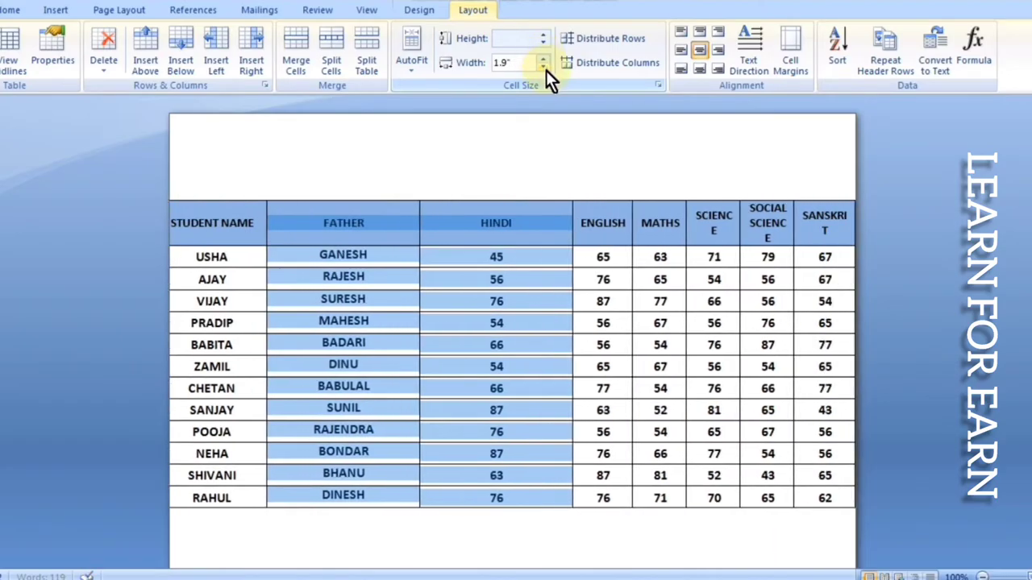
{"action": "left_click", "coordinate": [542, 68]}
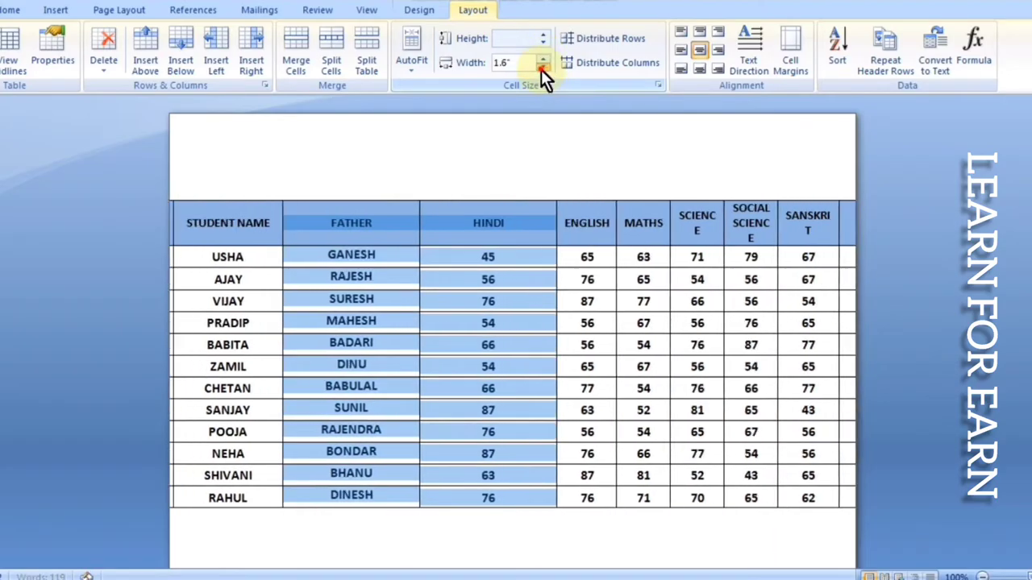
{"action": "left_click", "coordinate": [541, 69]}
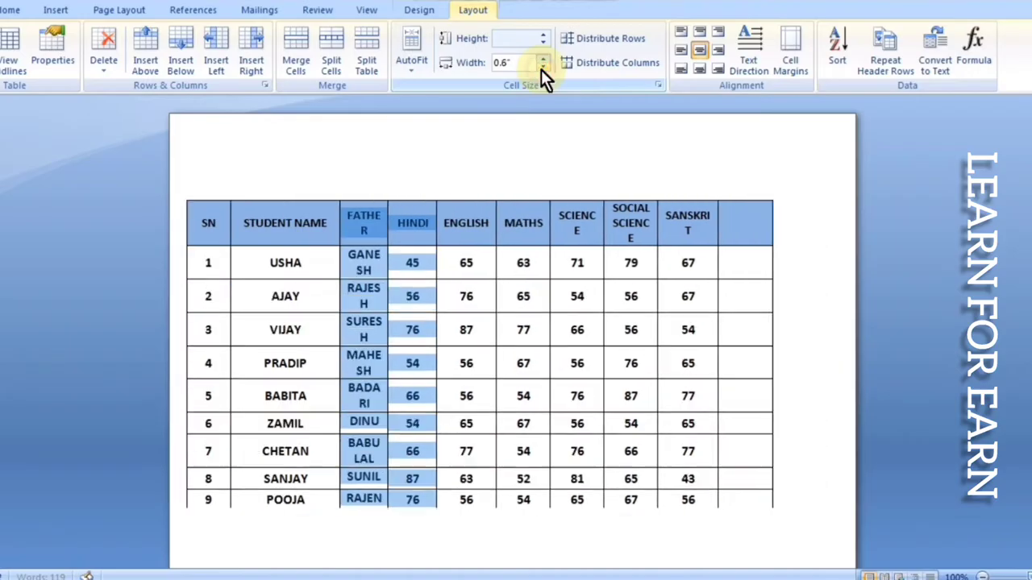
{"action": "double_click", "coordinate": [541, 58]}
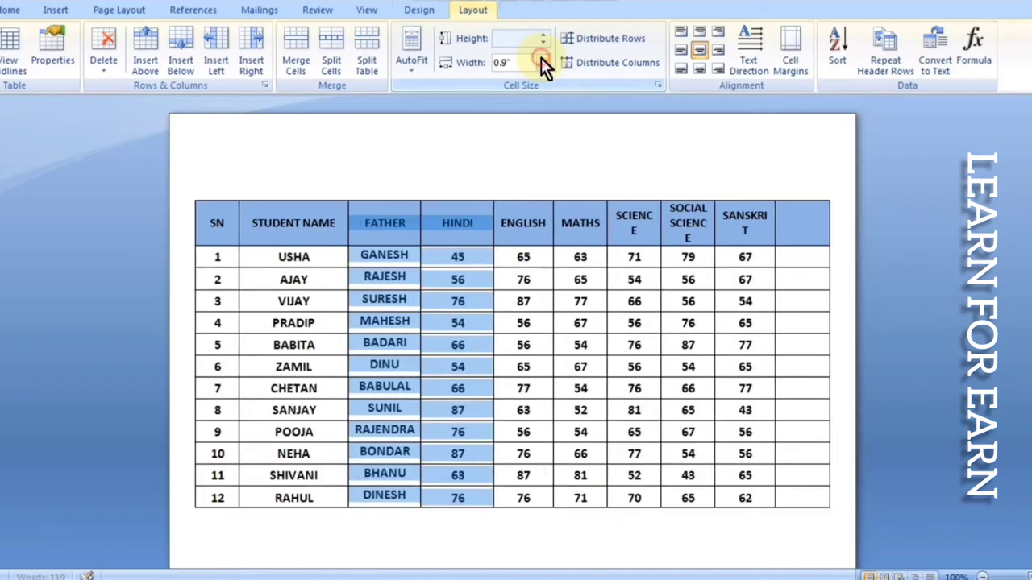
Select the AJAY and VIJAY rows and bring their Cell Size height down to 0.2".
{"action": "left_click", "coordinate": [401, 342]}
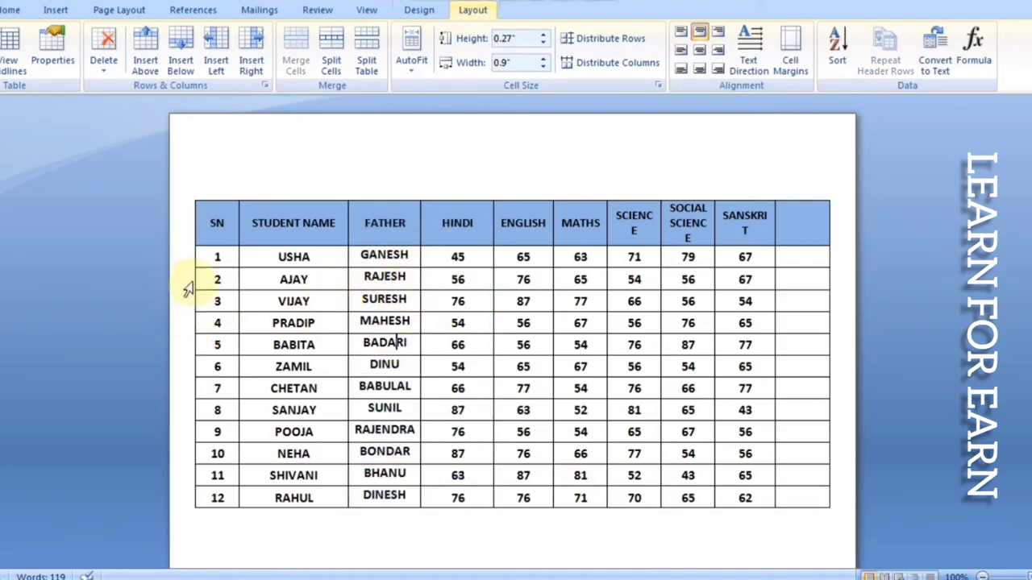
{"action": "left_click_drag", "start_coordinate": [187, 288], "coordinate": [189, 309]}
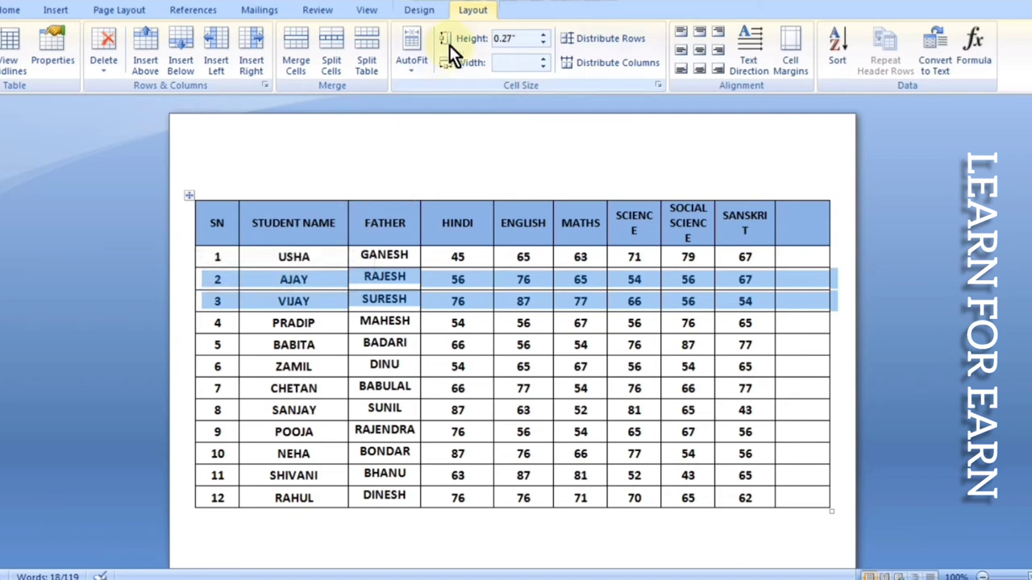
{"action": "left_click", "coordinate": [542, 36]}
{"action": "left_click", "coordinate": [542, 37]}
{"action": "left_click", "coordinate": [541, 37]}
{"action": "left_click", "coordinate": [542, 37]}
{"action": "left_click", "coordinate": [542, 36]}
{"action": "left_click", "coordinate": [542, 36]}
{"action": "left_click", "coordinate": [542, 37]}
{"action": "left_click", "coordinate": [541, 36]}
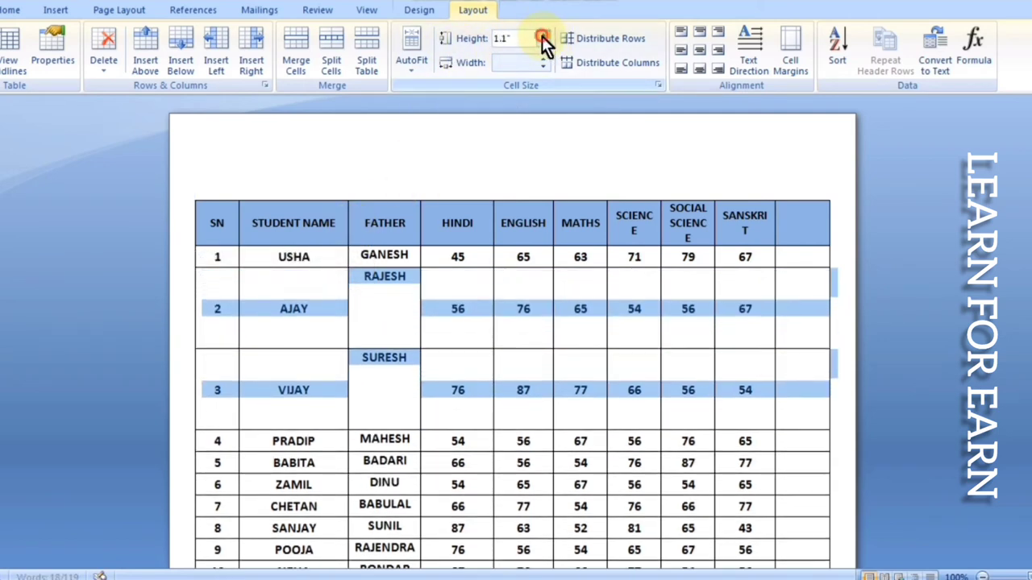
{"action": "left_click", "coordinate": [542, 36]}
{"action": "left_click", "coordinate": [542, 37]}
{"action": "left_click", "coordinate": [542, 43]}
{"action": "left_click", "coordinate": [542, 43]}
{"action": "left_click", "coordinate": [542, 44]}
{"action": "left_click", "coordinate": [541, 43]}
{"action": "left_click", "coordinate": [542, 44]}
{"action": "left_click", "coordinate": [542, 44]}
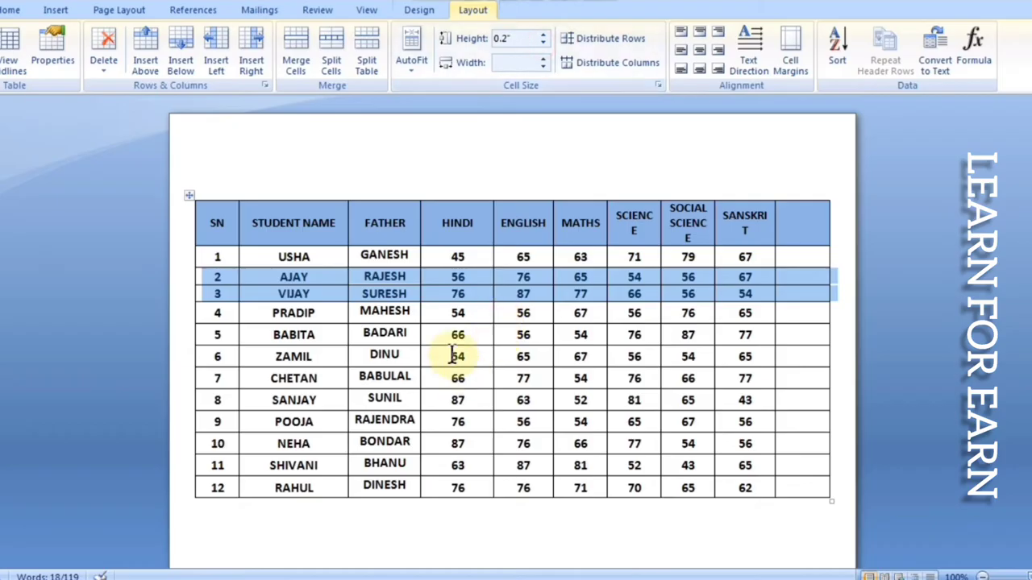
{"action": "left_click", "coordinate": [451, 356]}
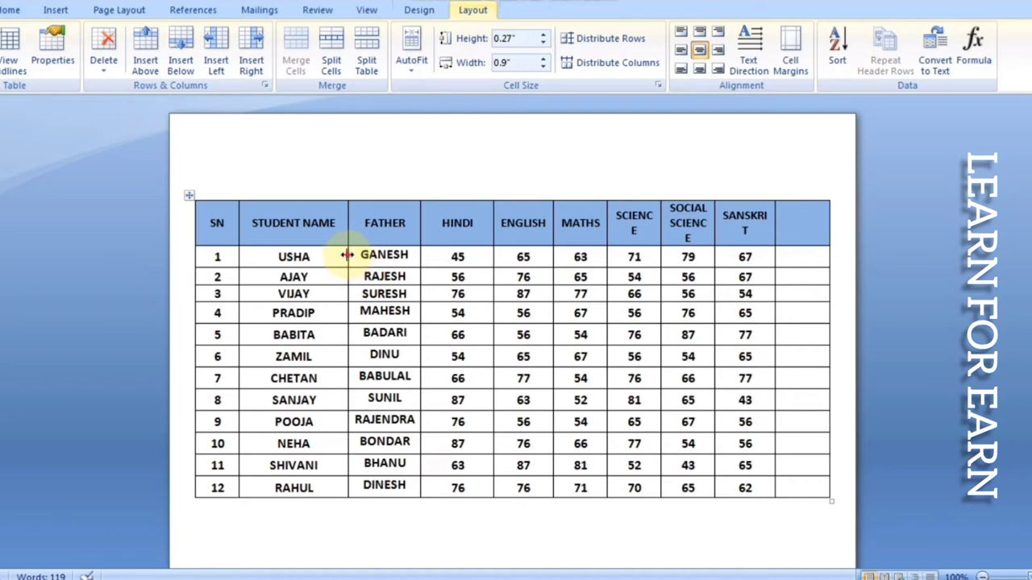
Drag column borders to widen STUDENT NAME and extend FATHER into HINDI's space.
{"action": "left_click_drag", "start_coordinate": [346, 255], "coordinate": [348, 255]}
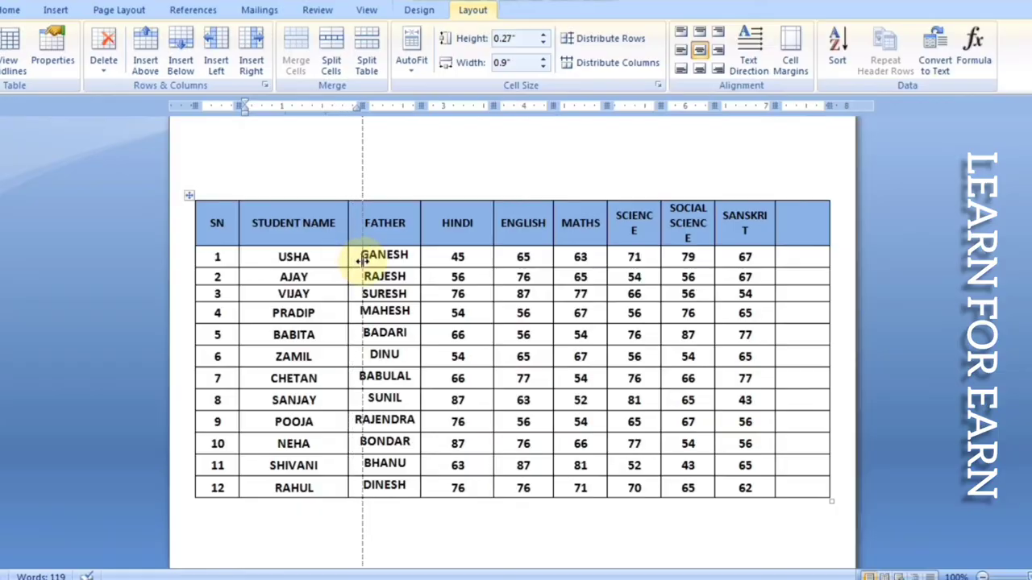
{"action": "left_click_drag", "start_coordinate": [413, 278], "coordinate": [409, 278]}
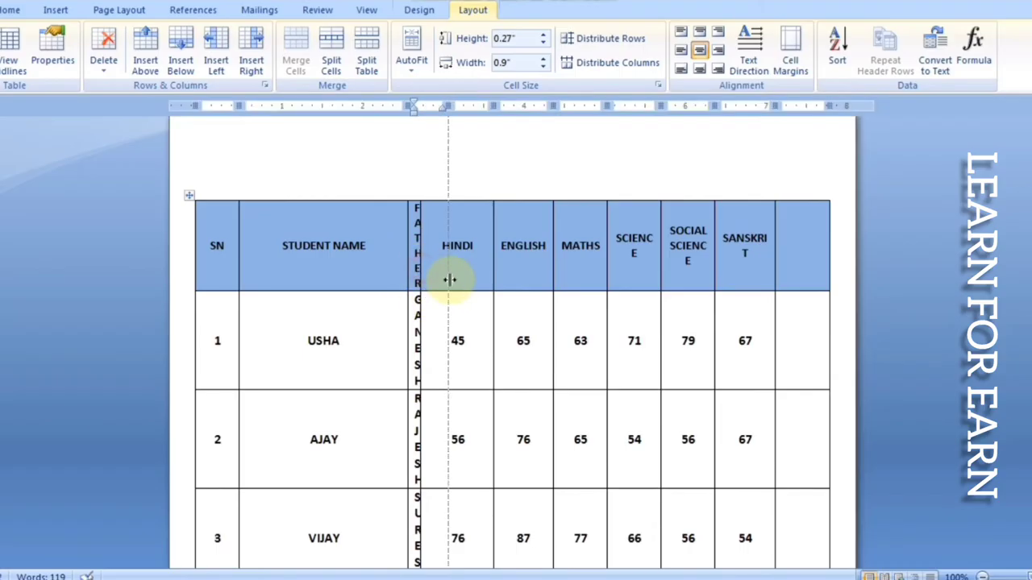
{"action": "left_click_drag", "start_coordinate": [418, 268], "coordinate": [453, 276]}
Widen FATHER to 1.06" so names fit on one line, and widen SANSKRIT.
{"action": "left_click", "coordinate": [407, 234]}
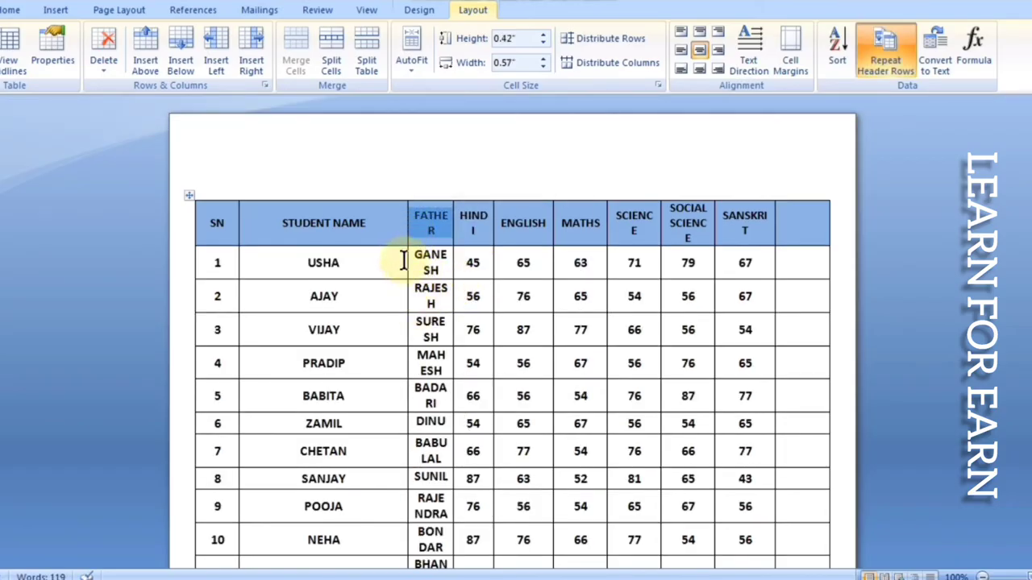
{"action": "left_click_drag", "start_coordinate": [406, 259], "coordinate": [368, 290]}
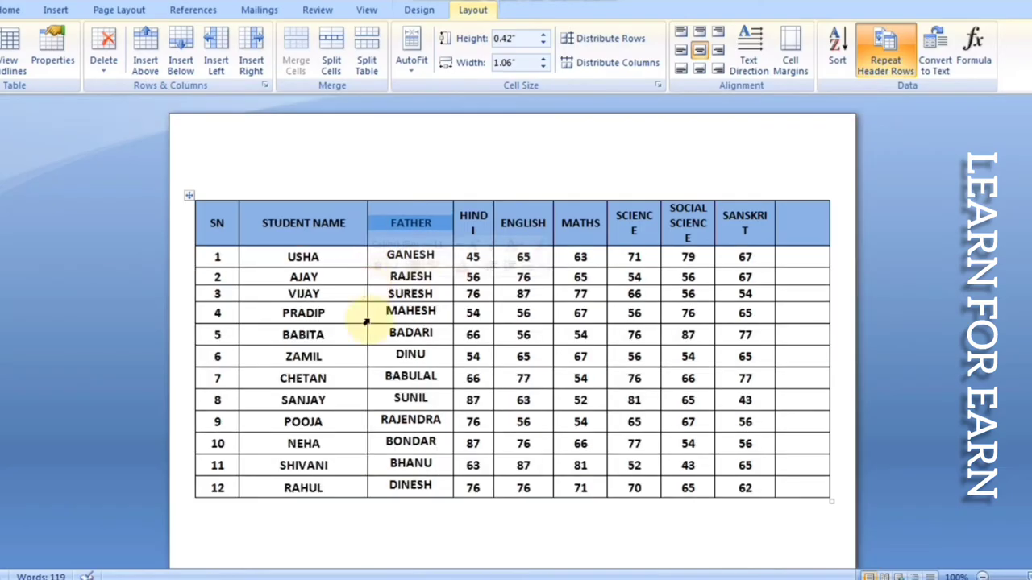
{"action": "left_click_drag", "start_coordinate": [775, 230], "coordinate": [801, 275]}
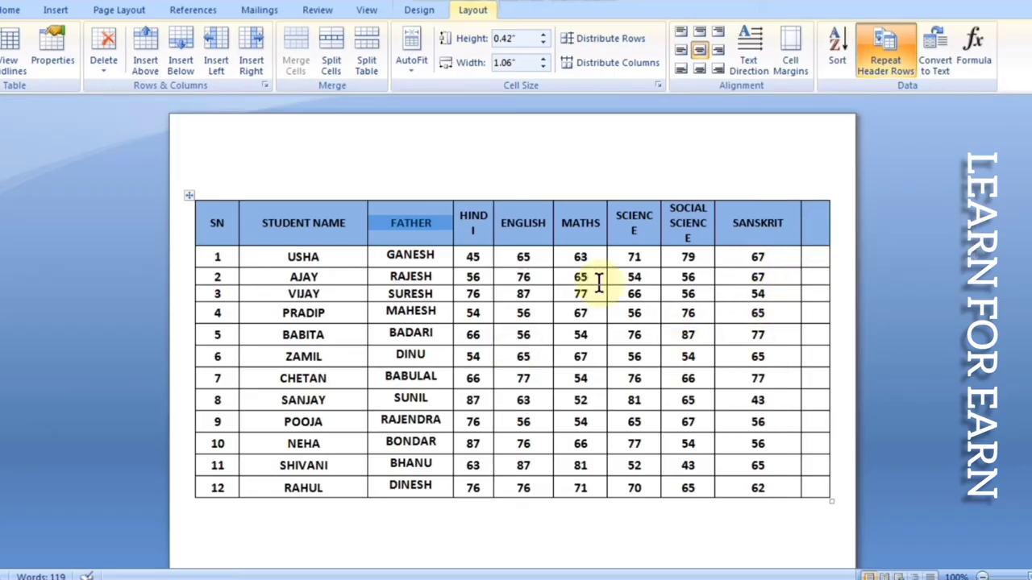
{"action": "left_click", "coordinate": [518, 315]}
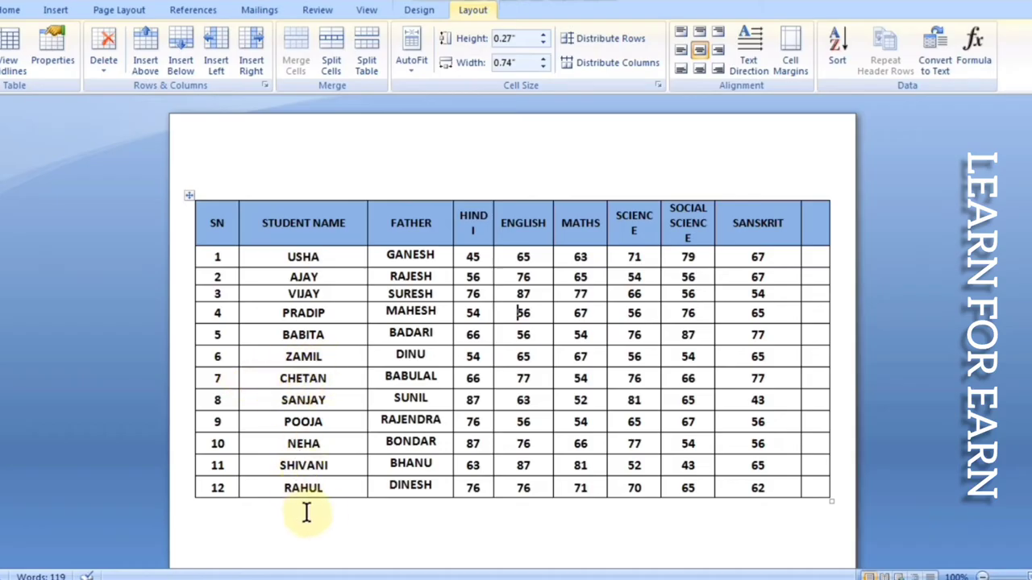
Drag row borders to make the RAHUL and SHIVANI rows much taller and NEHA slightly shorter.
{"action": "left_click_drag", "start_coordinate": [322, 497], "coordinate": [329, 546]}
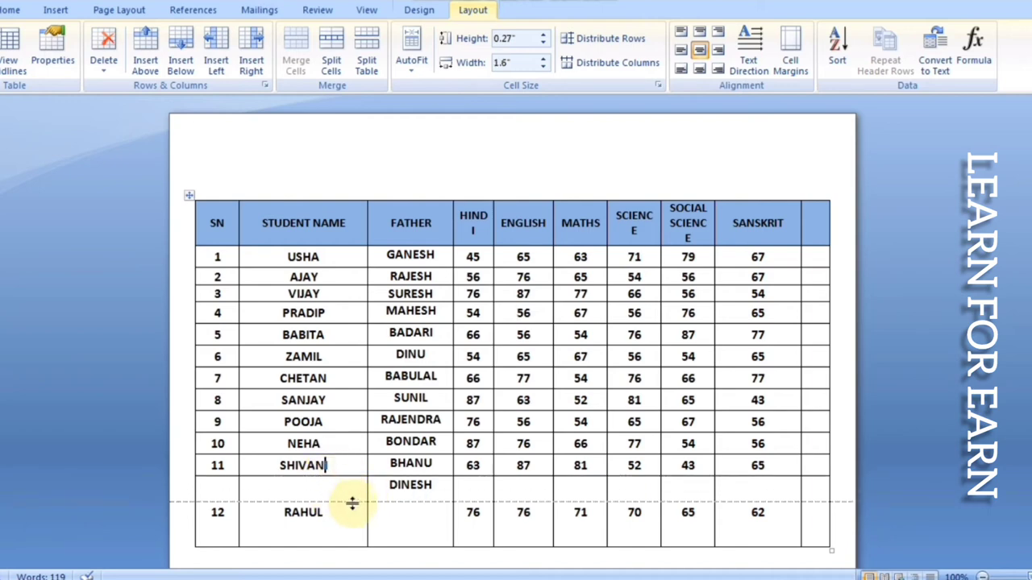
{"action": "left_click_drag", "start_coordinate": [341, 477], "coordinate": [352, 503]}
{"action": "scroll", "coordinate": [364, 396], "scroll_direction": "down", "scroll_amount": 1}
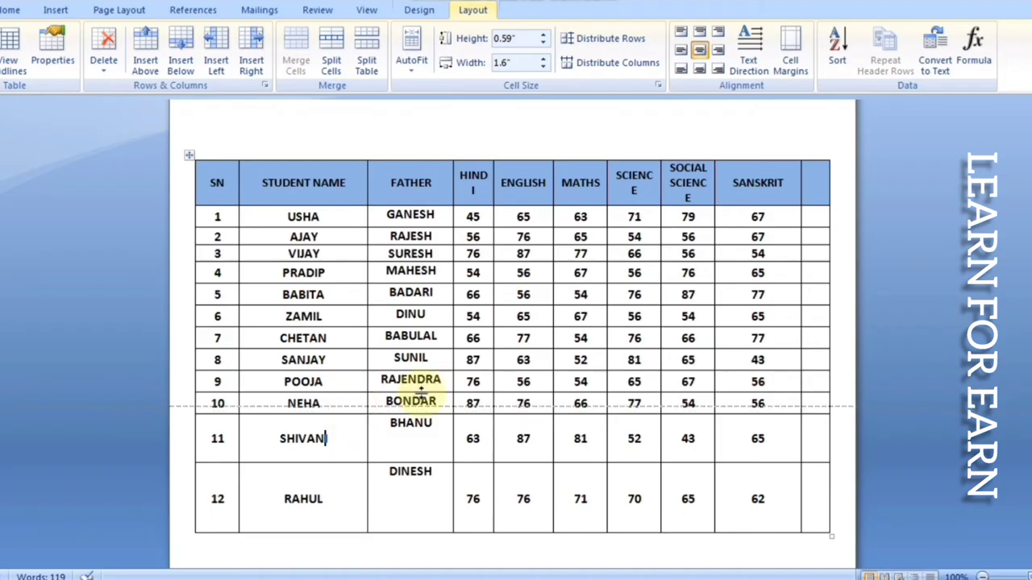
{"action": "left_click_drag", "start_coordinate": [347, 415], "coordinate": [424, 392]}
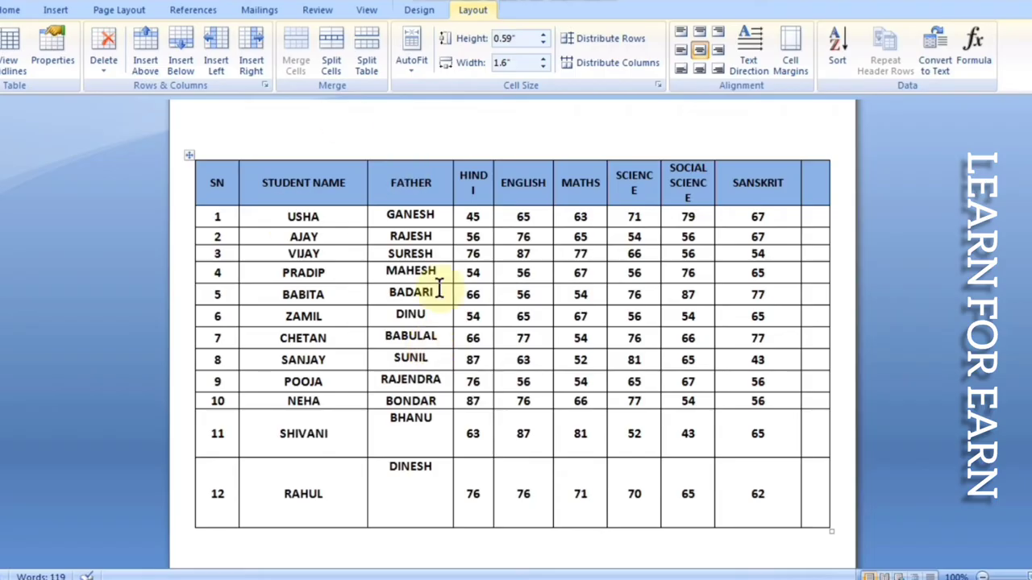
{"action": "left_click", "coordinate": [523, 360]}
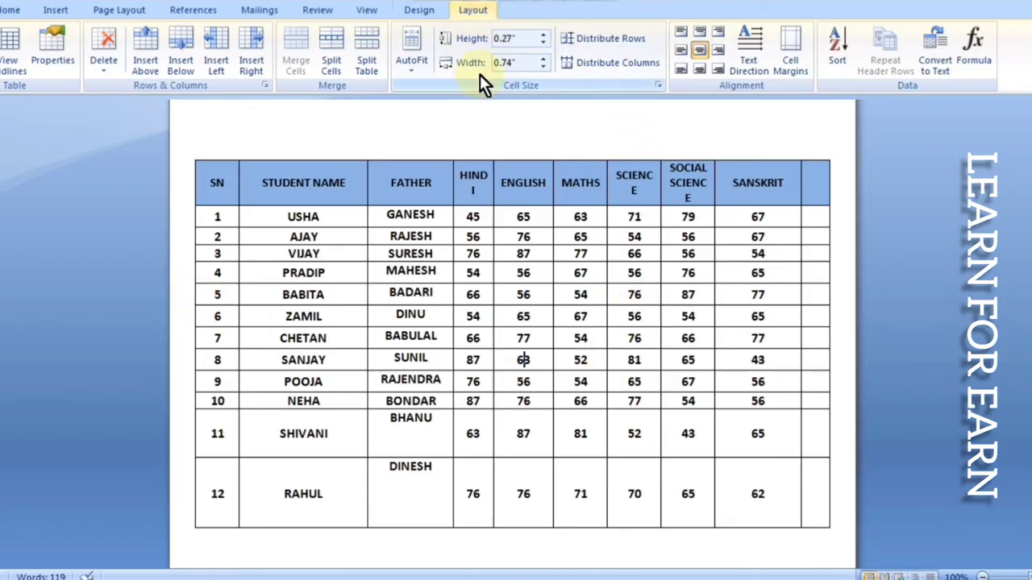
{"action": "left_click", "coordinate": [481, 339]}
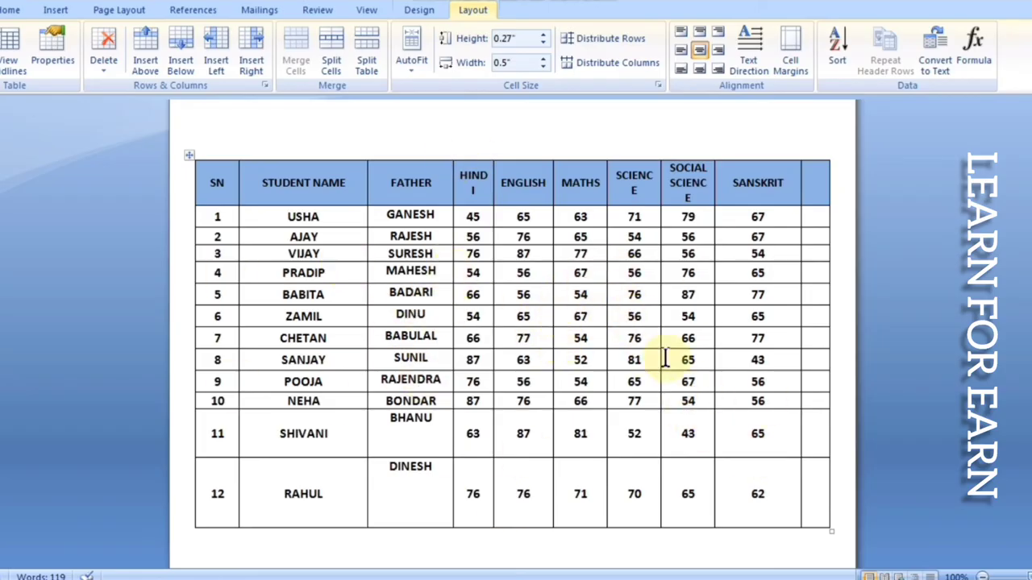
{"action": "scroll", "coordinate": [686, 393], "scroll_direction": "down", "scroll_amount": 1}
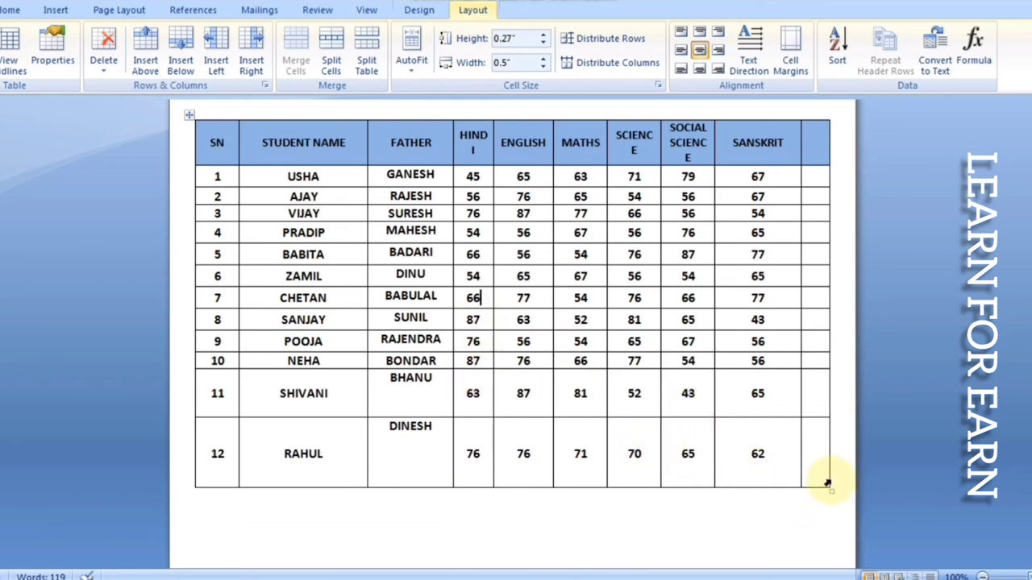
Drag the table resize handle inward, then partly outward for a compact table with even rows.
{"action": "mouse_move", "coordinate": [831, 494]}
{"action": "left_mouse_down"}
{"action": "mouse_move", "coordinate": [551, 382]}
{"action": "mouse_move", "coordinate": [516, 306]}
{"action": "left_mouse_up"}
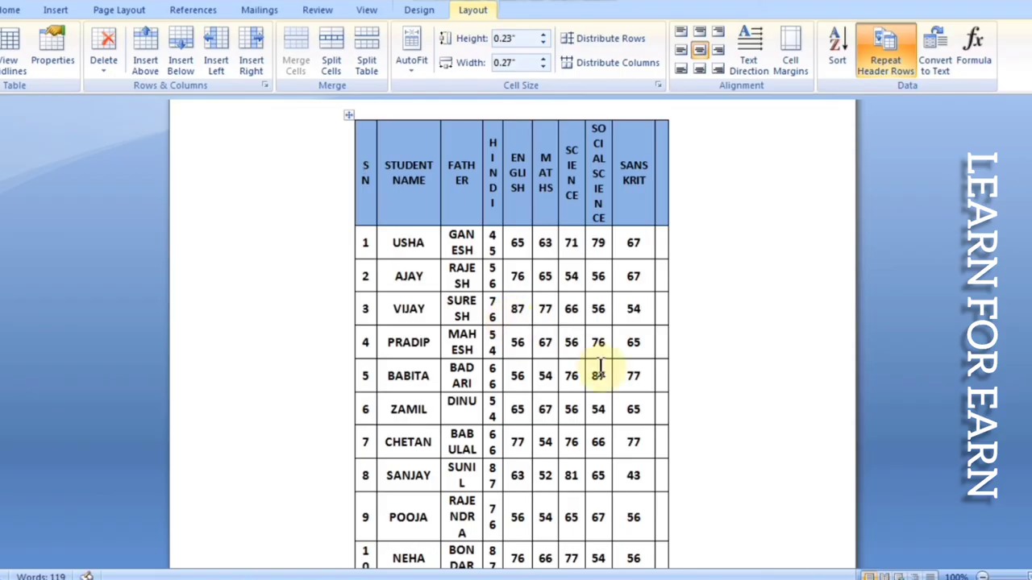
{"action": "scroll", "coordinate": [601, 375], "scroll_direction": "down", "scroll_amount": 3}
{"action": "left_click_drag", "start_coordinate": [670, 488], "coordinate": [806, 351]}
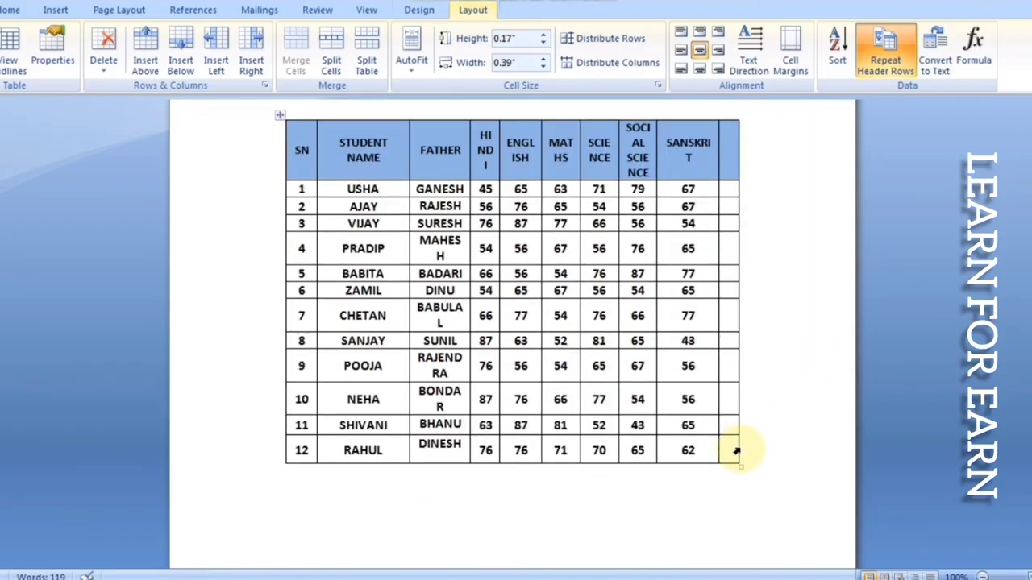
{"action": "left_click_drag", "start_coordinate": [740, 470], "coordinate": [802, 383]}
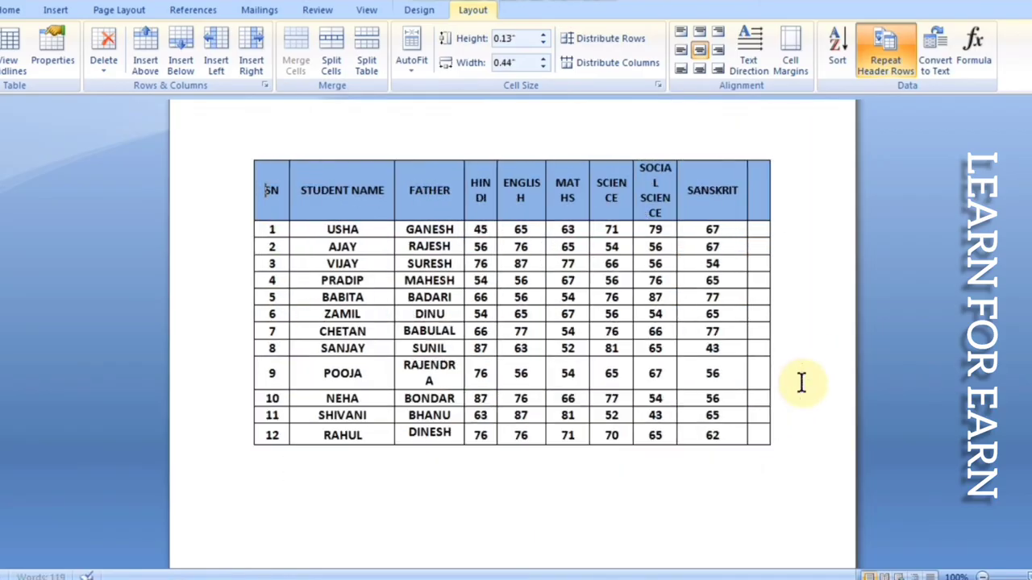